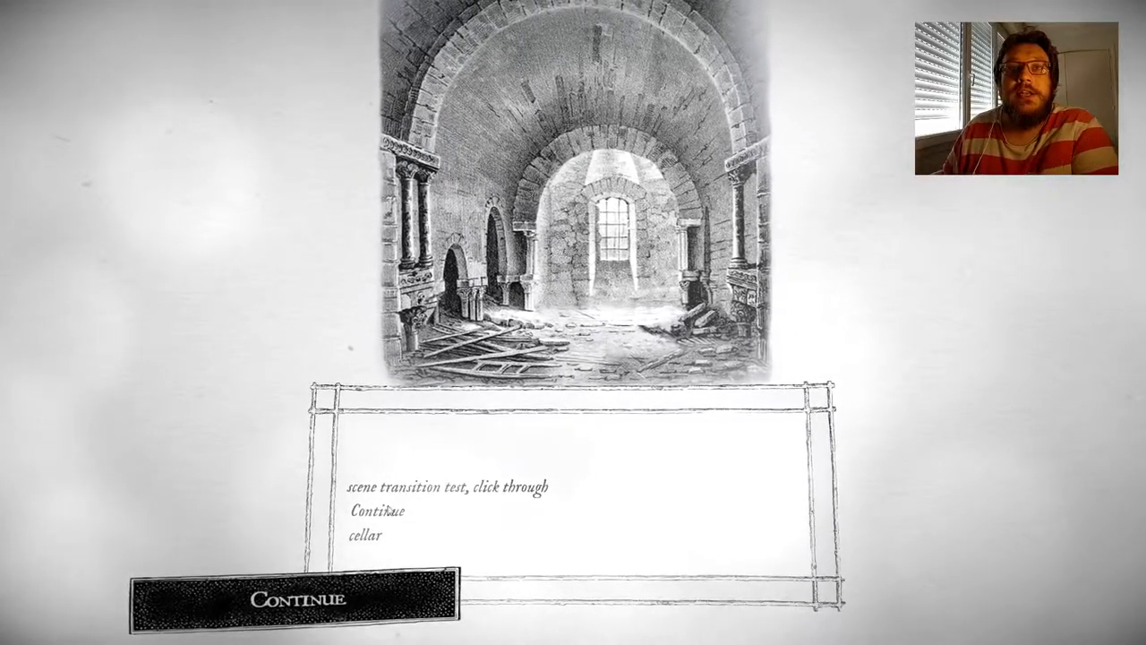
Advance from the cellar to the standing stone scene, then on to the small room scene.
left_click(189, 600)
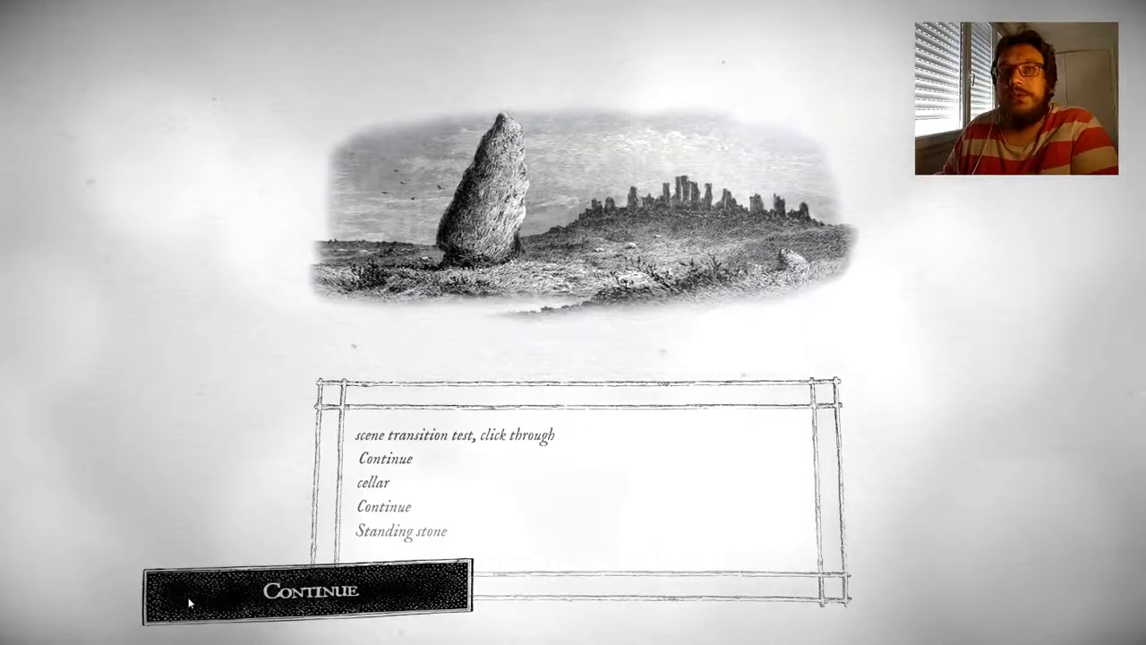
left_click(189, 602)
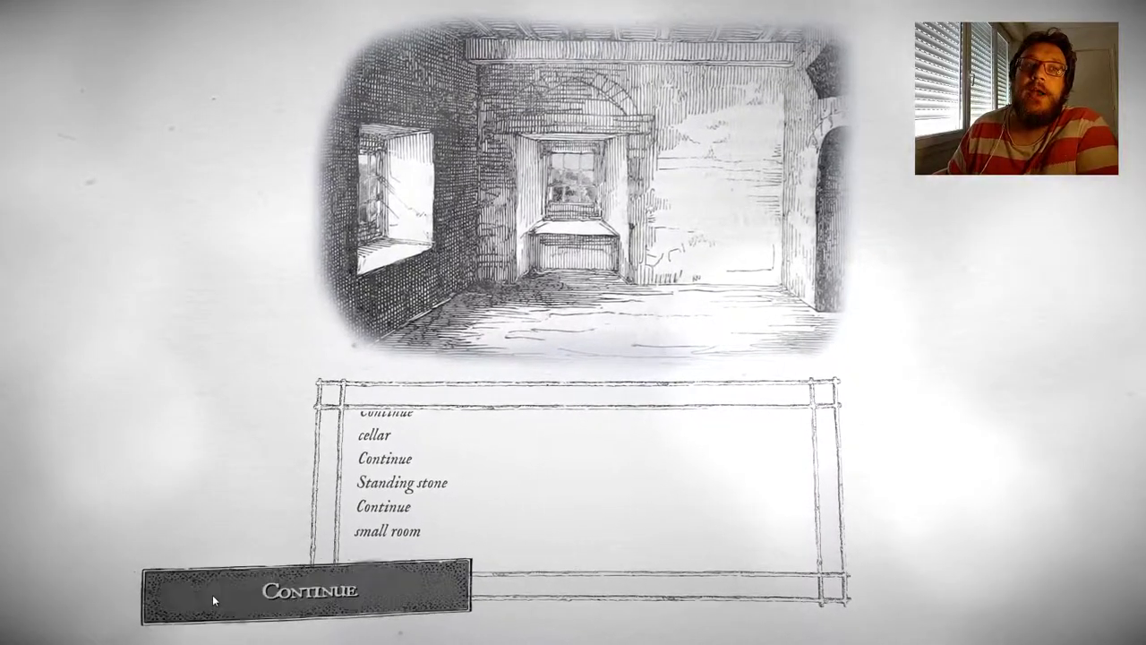
Continue through attic, cave entrance, hall and library scenes to the outside house street scene.
left_click(215, 595)
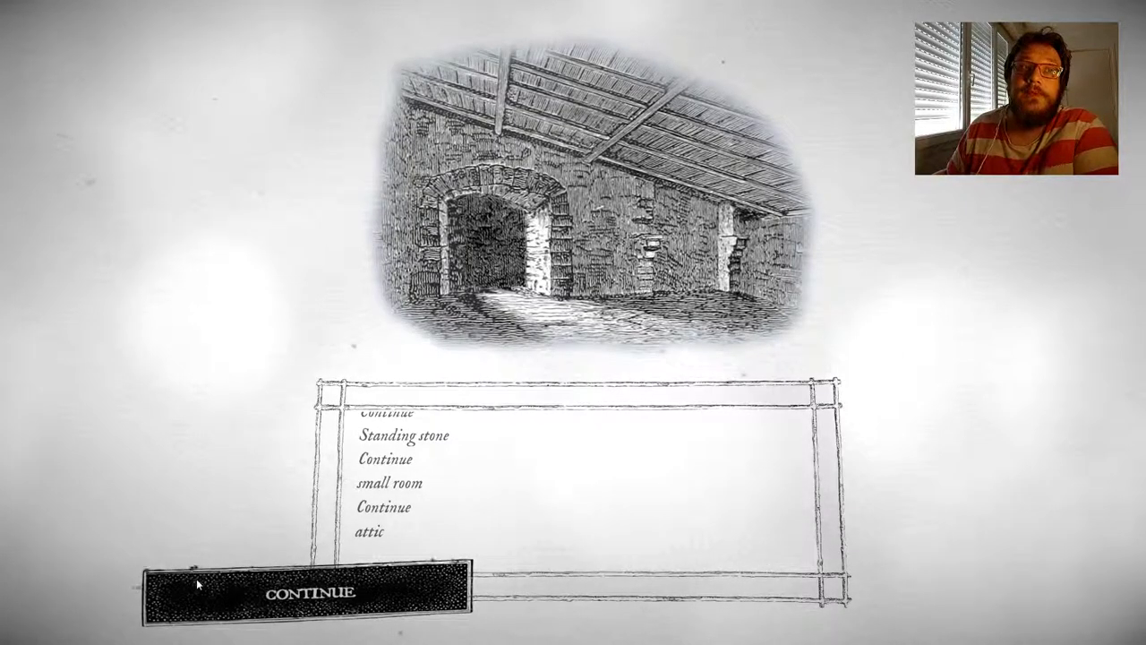
left_click(195, 580)
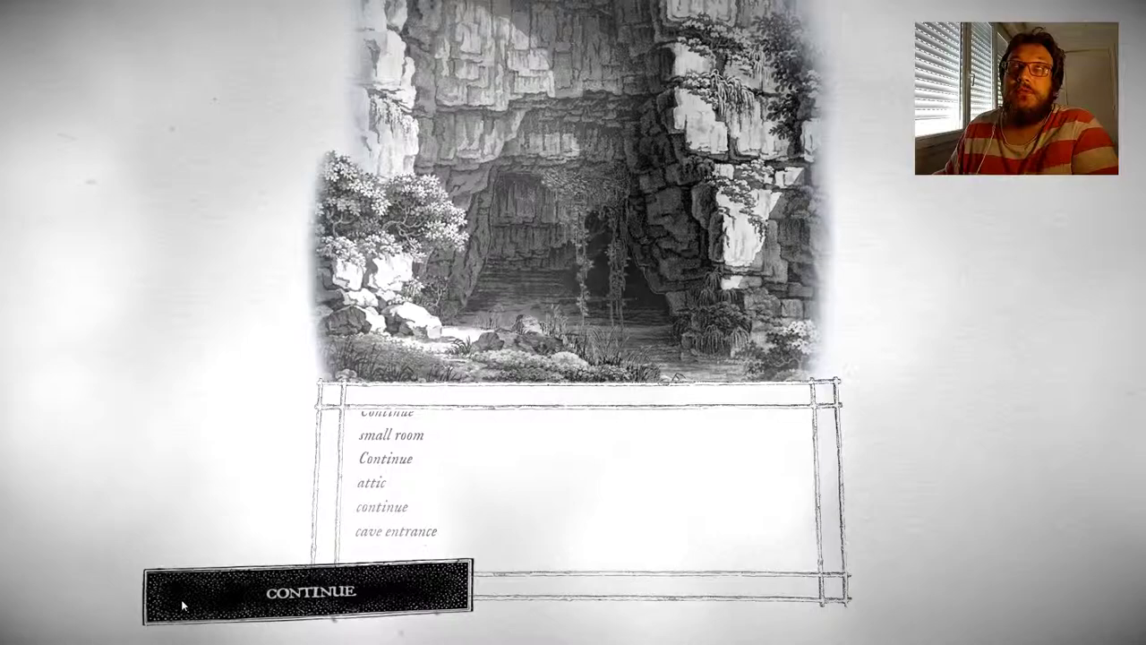
left_click(181, 599)
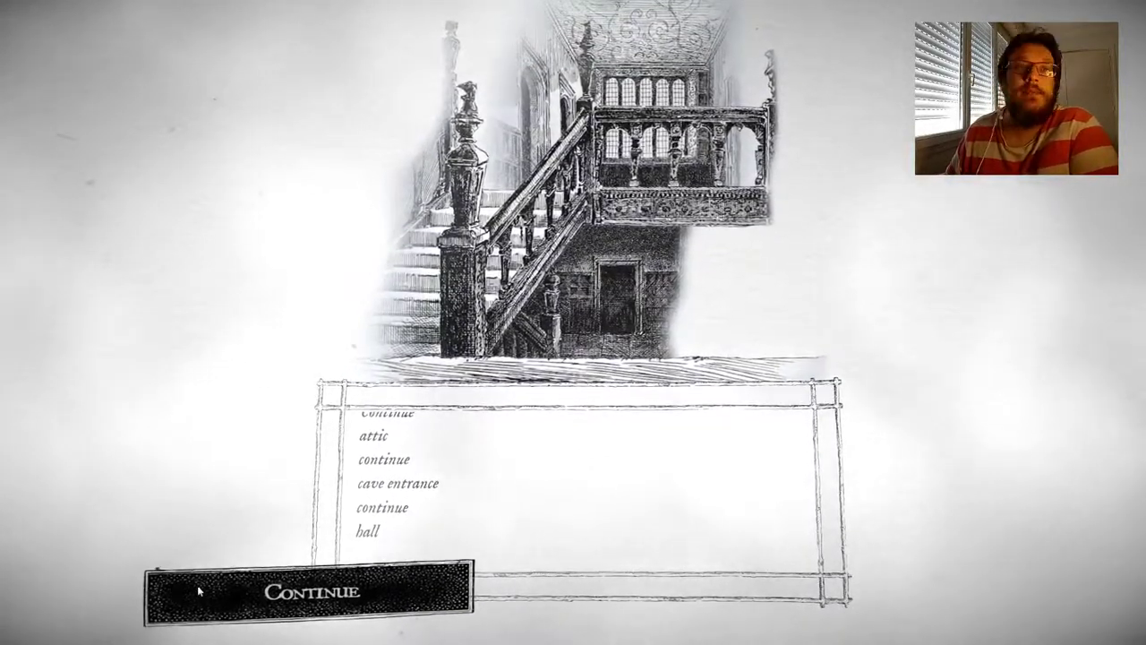
left_click(198, 584)
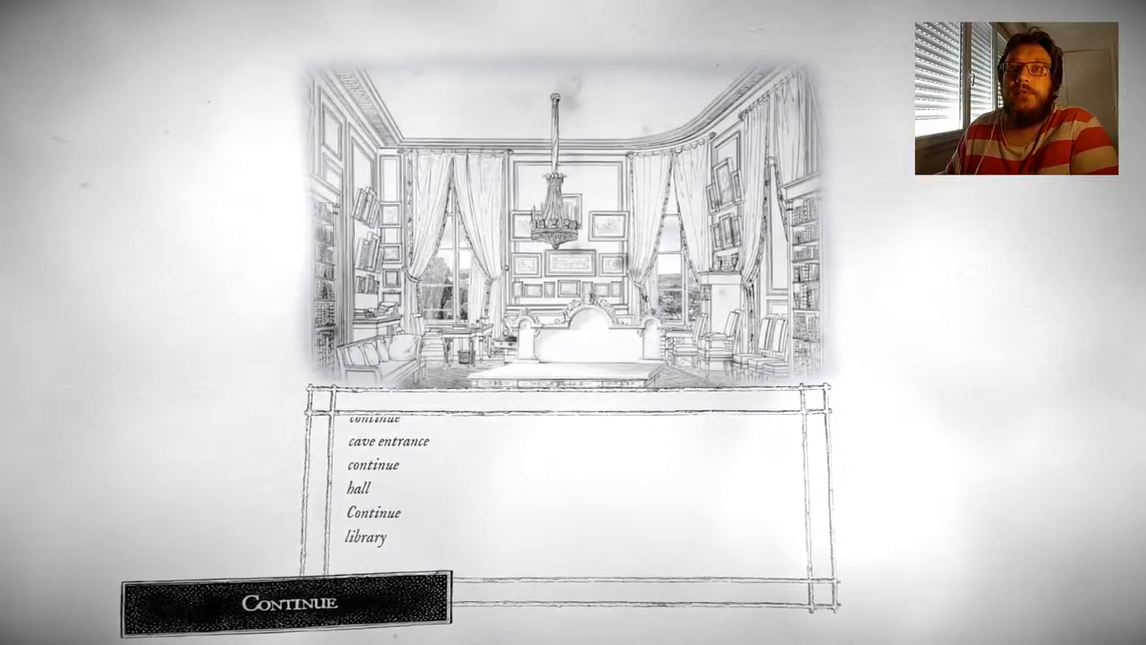
left_click(158, 603)
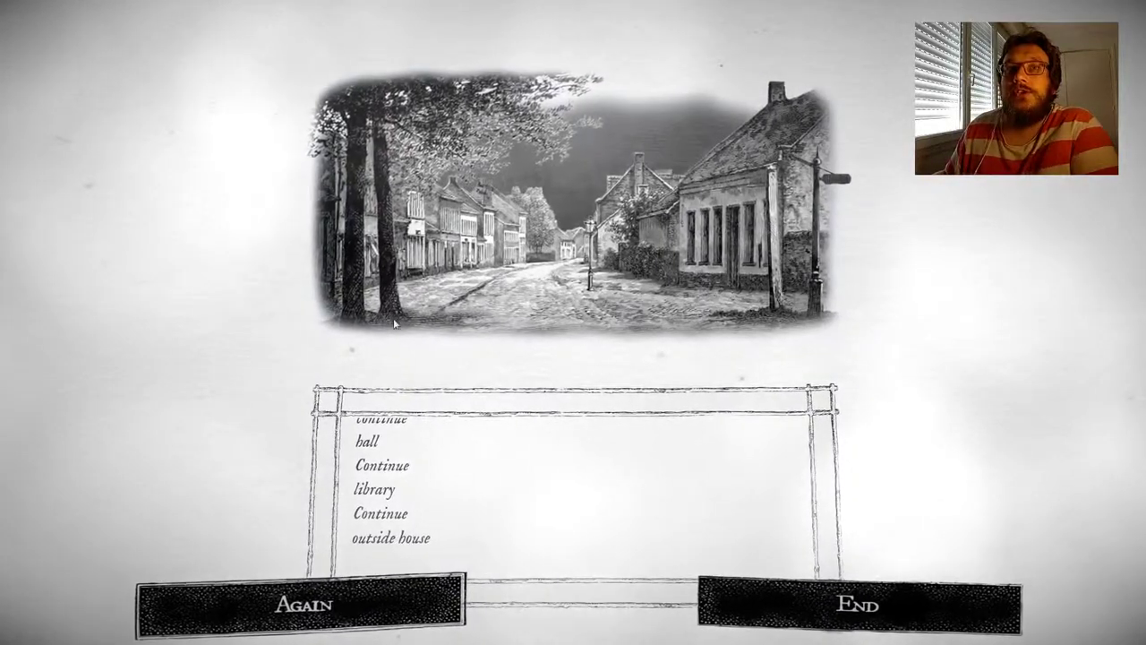
Restart the scene transition test from the beginning with Again.
left_click(158, 594)
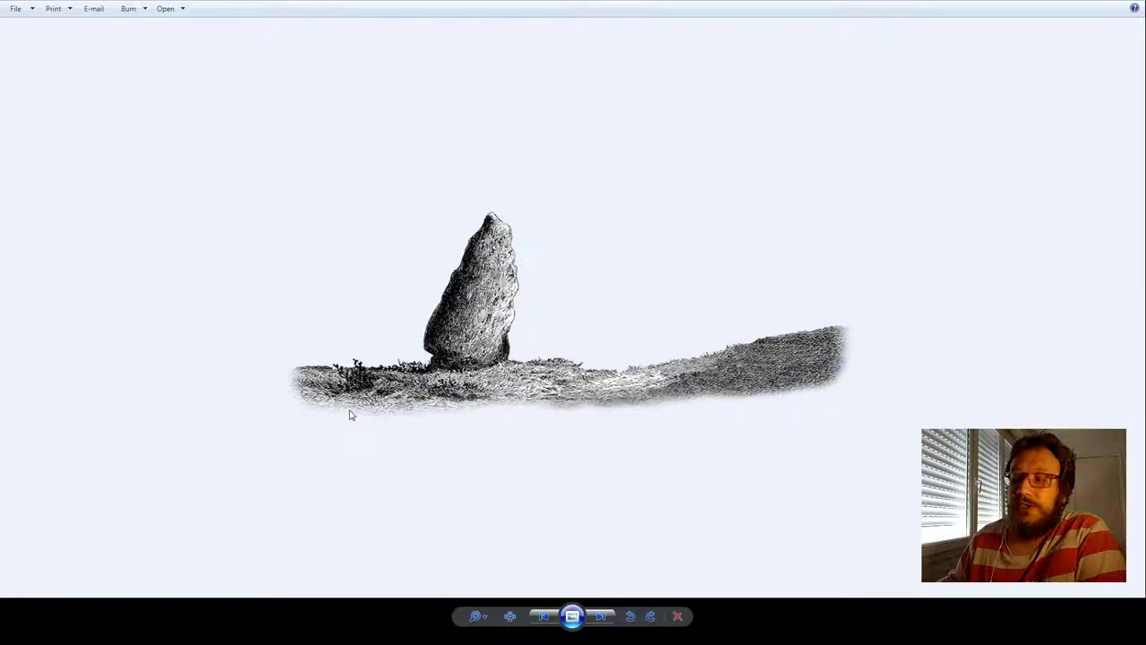
Flip forward to the stone circle layer image, then the stones-on-a-hill image.
key("Right")
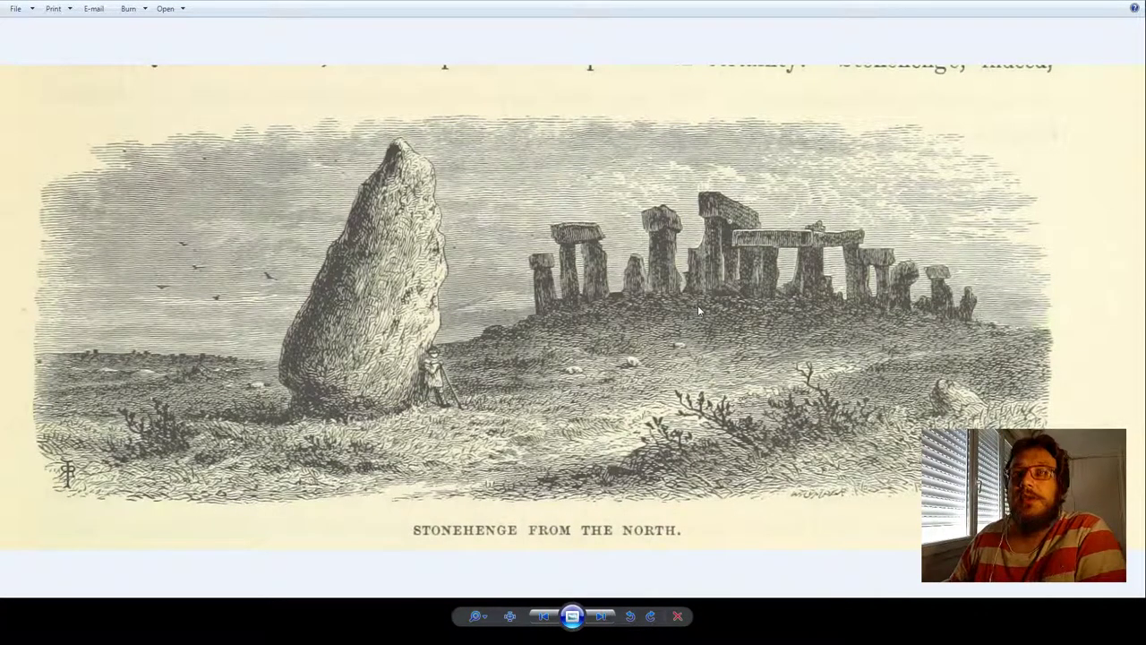
key("Right")
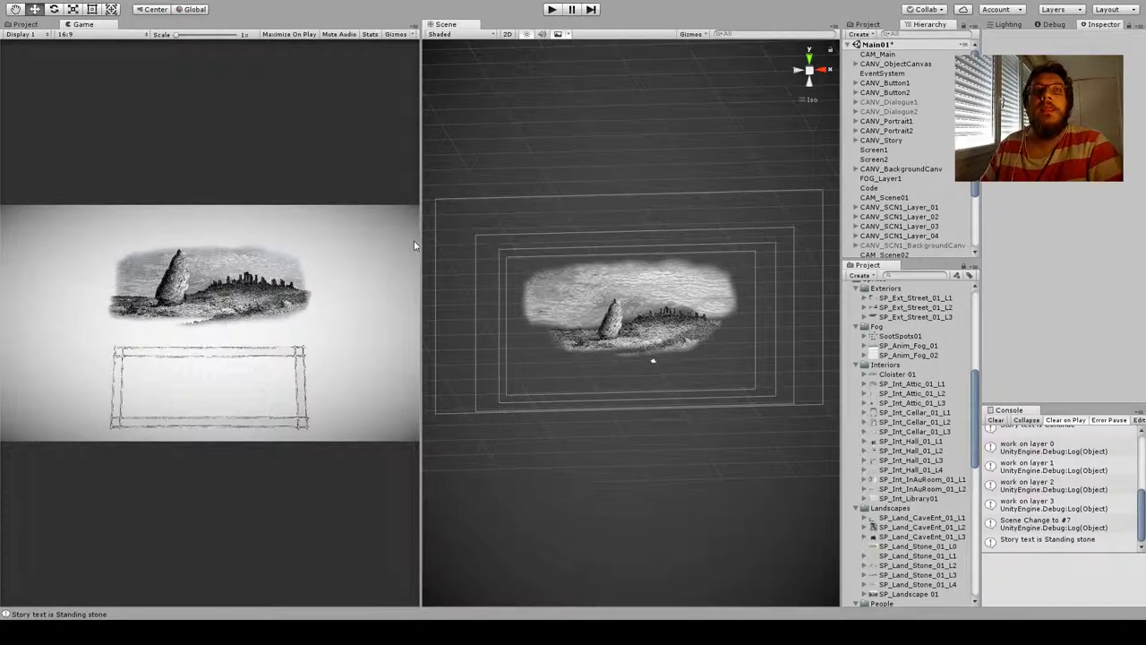
Rebalance the Game and Scene views and orbit around the layered sprite planes to show their depth.
mouse_move(414, 244)
left_mouse_down()
mouse_move(402, 242)
mouse_move(415, 242)
left_mouse_up()
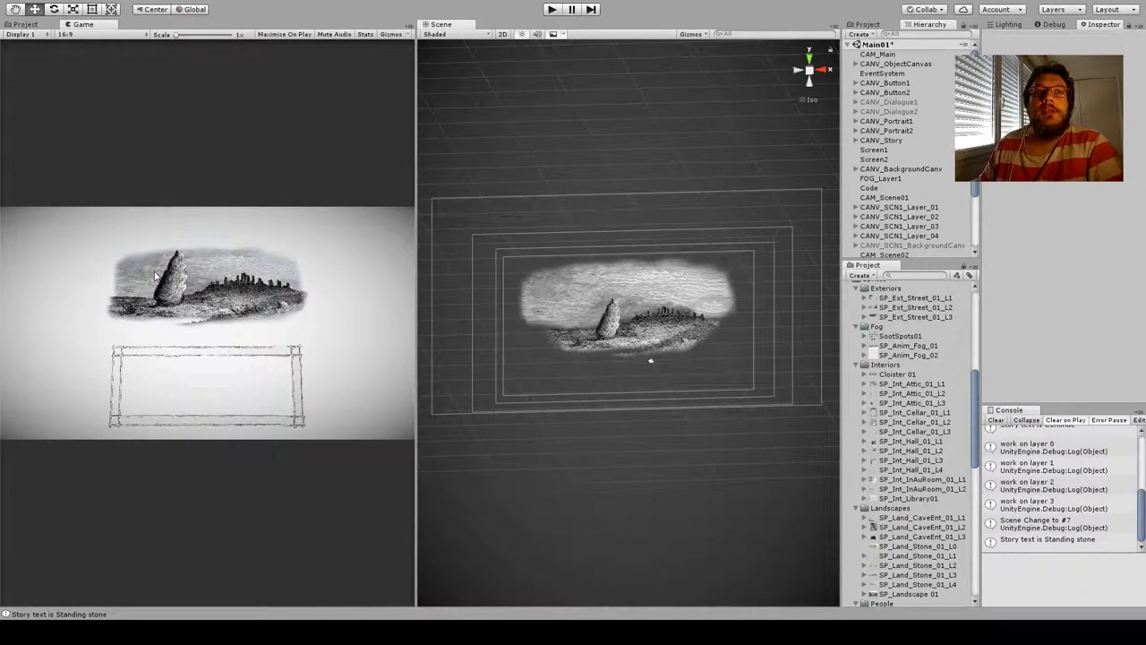
left_click_drag(537, 358, 507, 291, "alt")
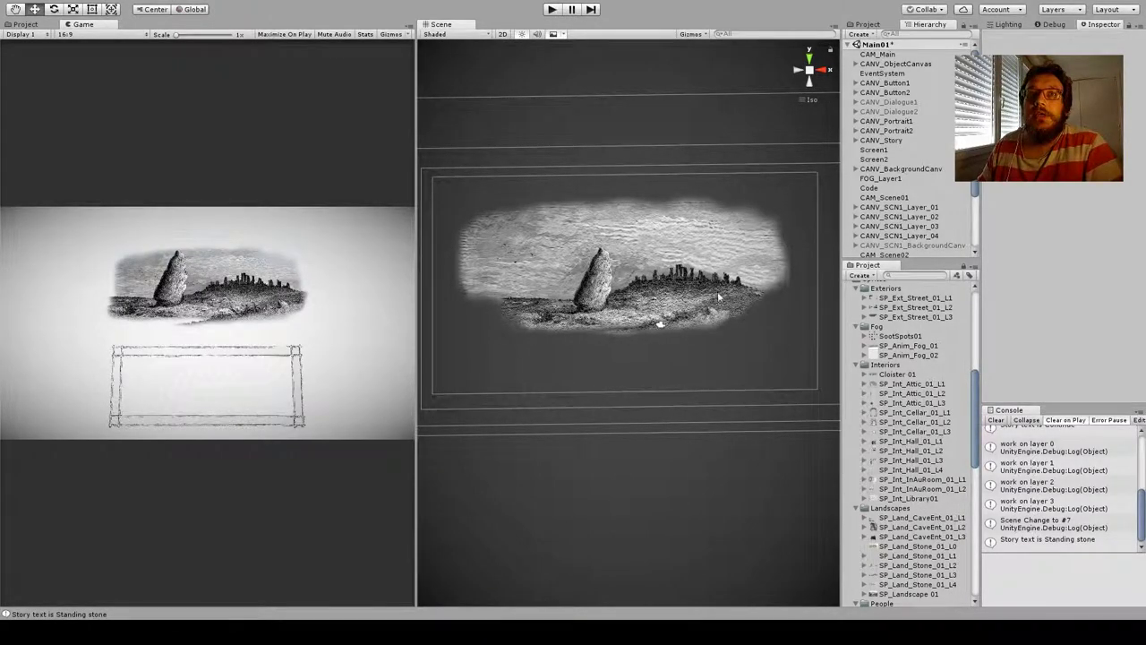
left_click_drag(566, 367, 652, 402, "alt")
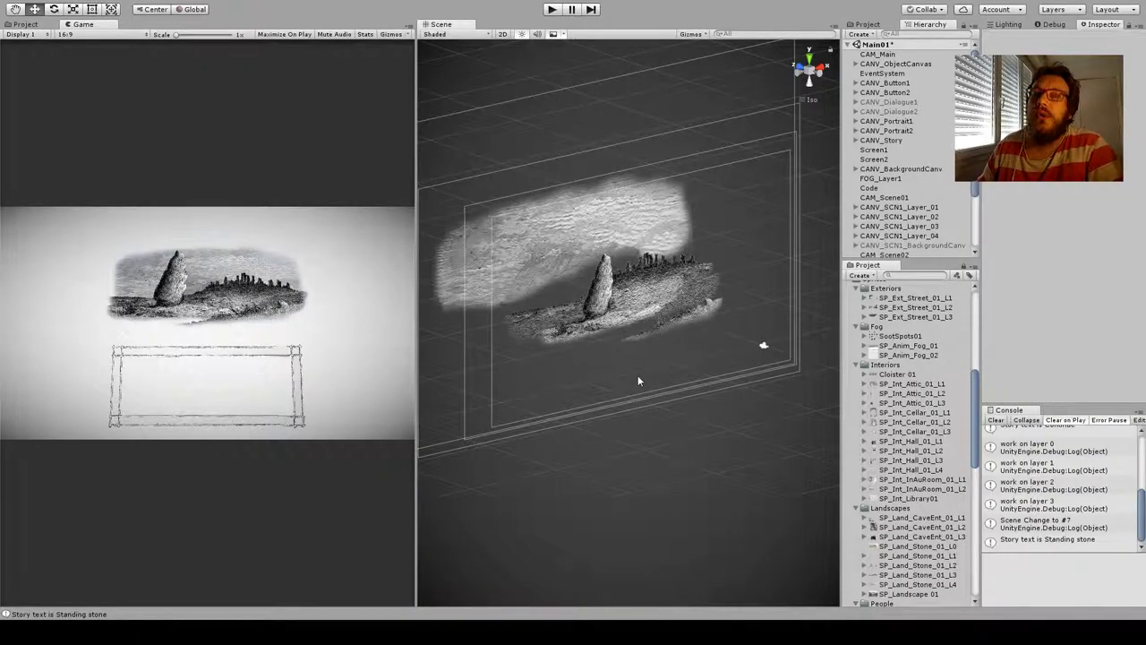
left_click_drag(691, 334, 751, 406, "alt")
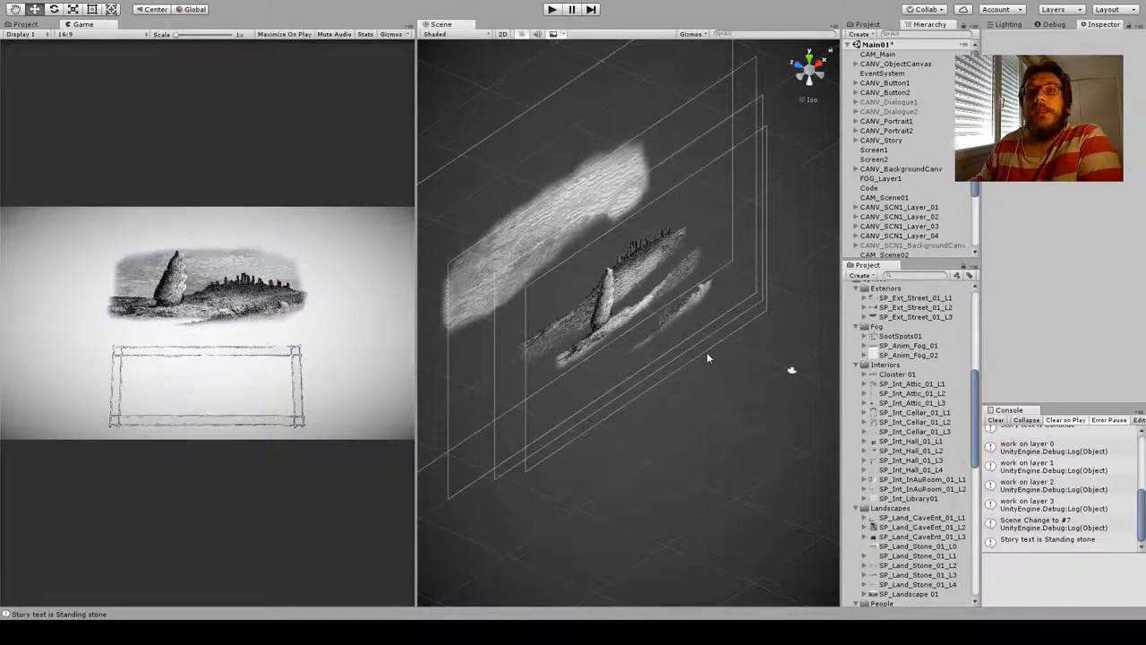
scroll(704, 357, "down", 10)
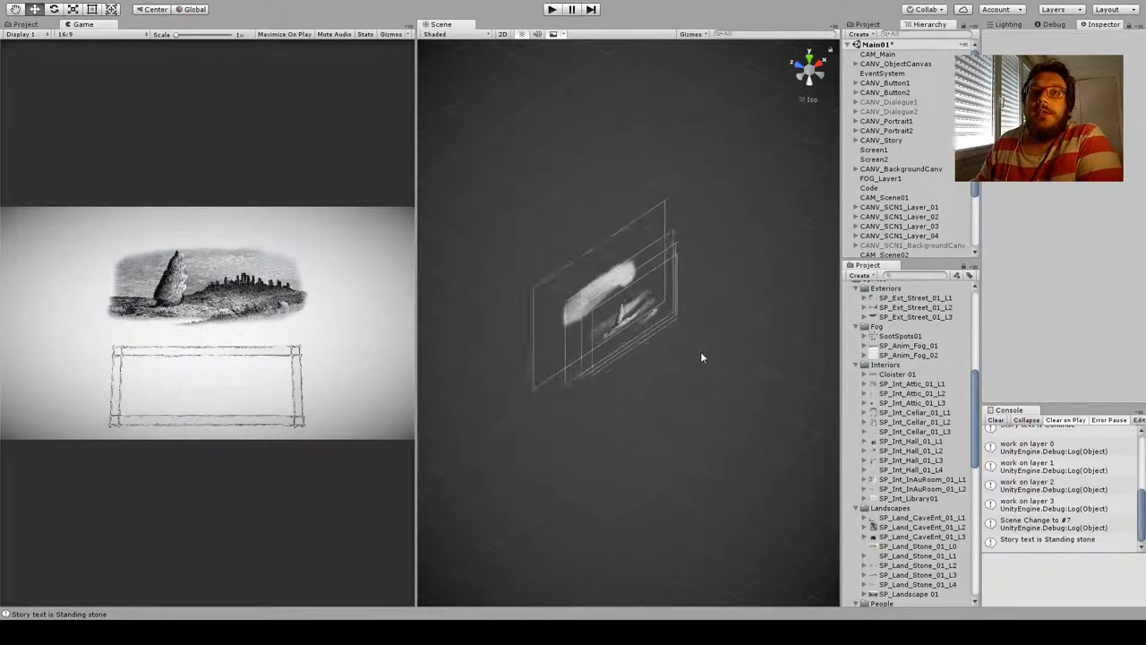
scroll(701, 357, "down", 3)
scroll(726, 288, "down", 3)
middle_click_drag(727, 287, 710, 291)
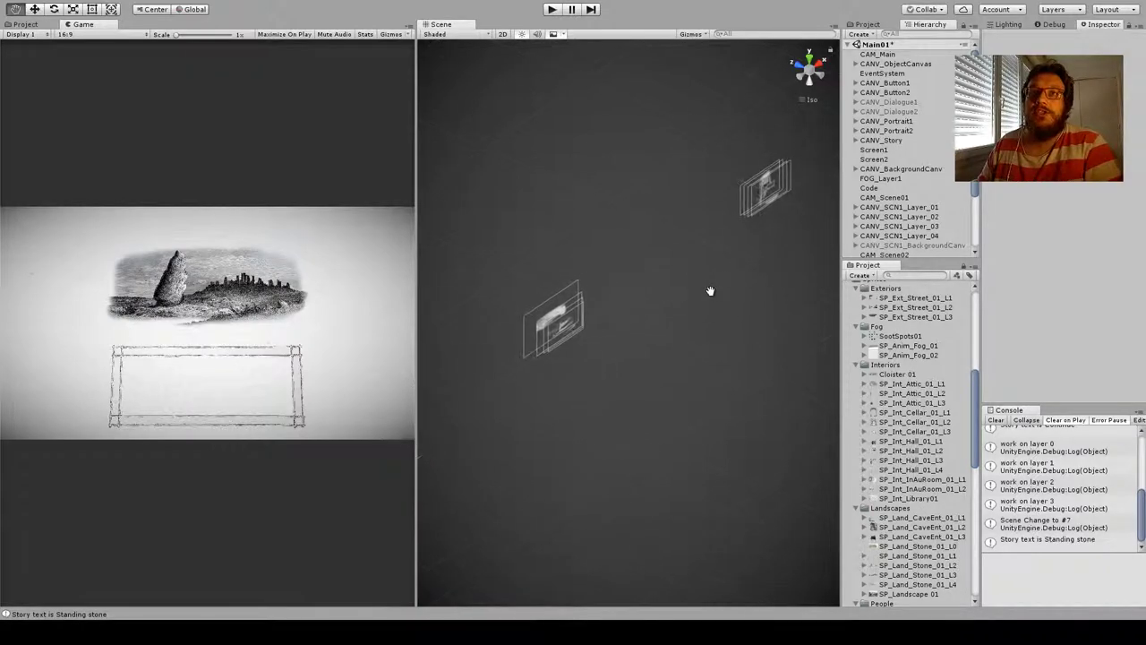
scroll(706, 305, "up", 3)
scroll(627, 349, "down", 2)
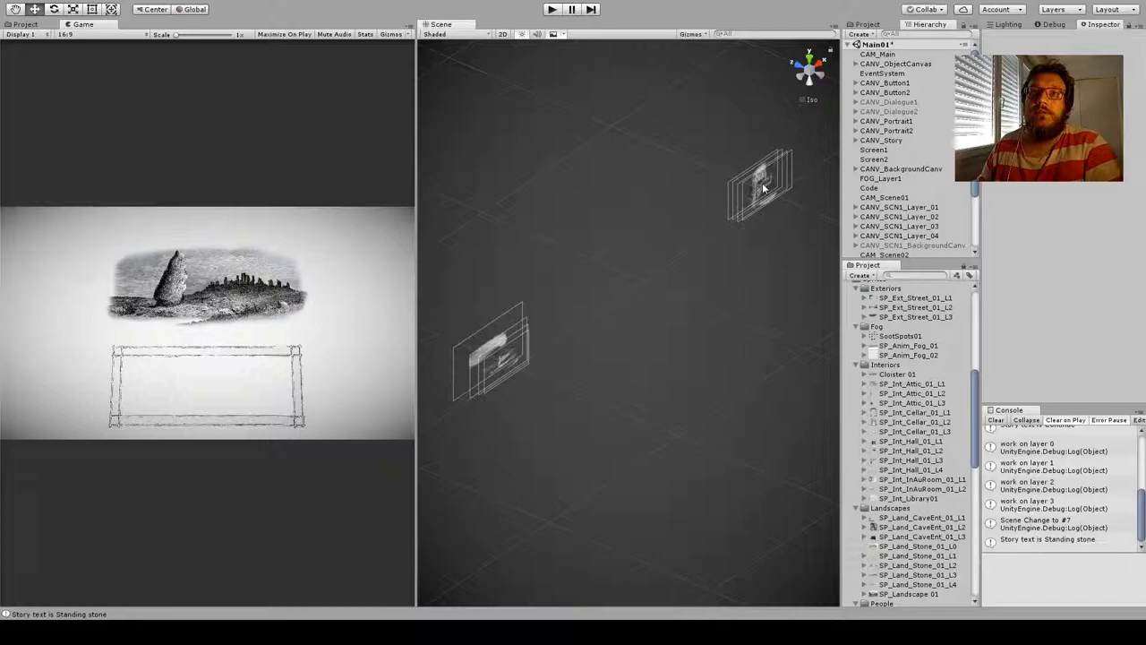
left_click_drag(617, 299, 700, 179, "alt")
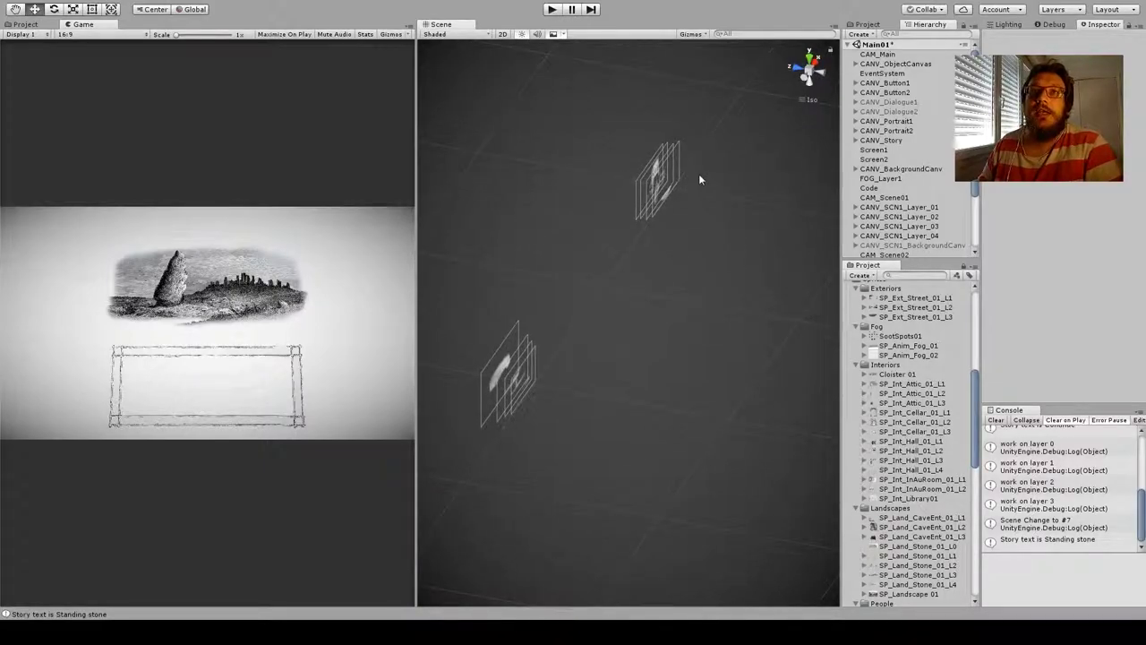
left_click_drag(613, 324, 719, 282, "alt")
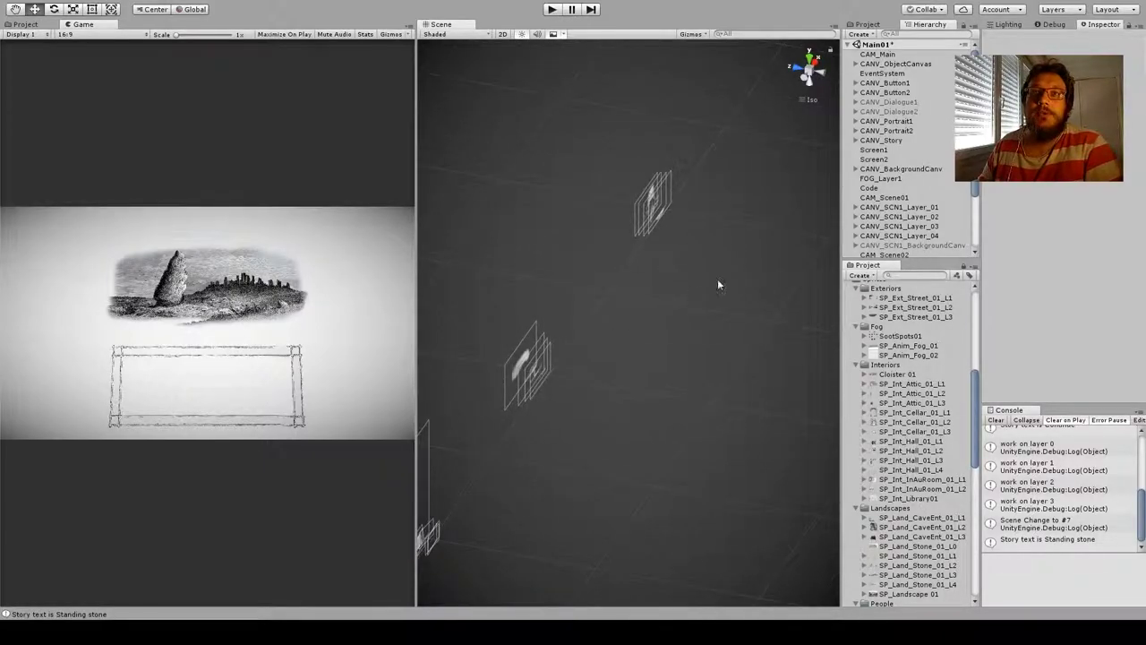
Select CAM_Scene01, then CAM_Scene02, and orbit around the scene cameras.
left_click(874, 199)
scroll(888, 215, "down", 3)
left_click(885, 178)
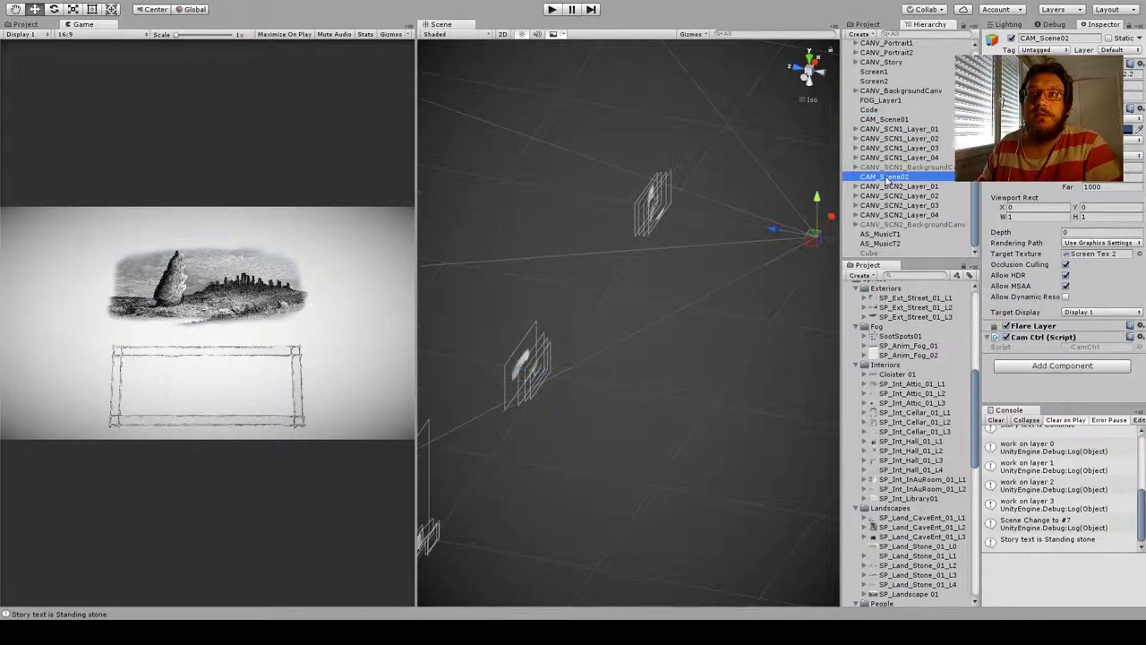
left_click_drag(735, 354, 701, 262, "alt")
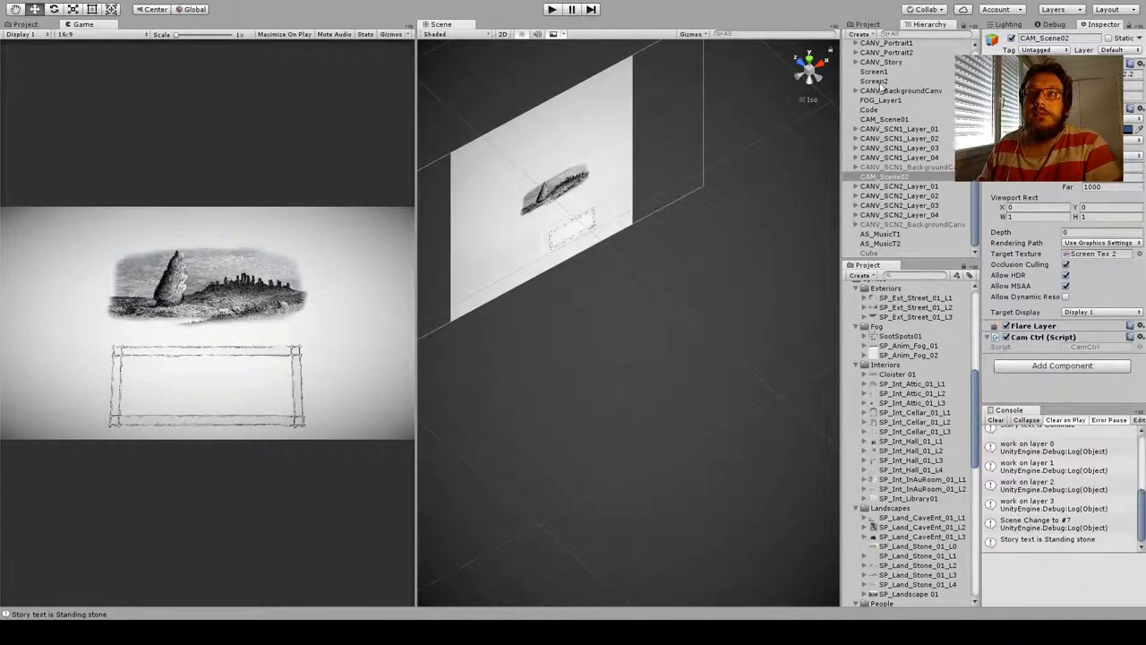
Frame the Screen1 plane, inspect it from several angles, then enter Play mode.
left_click(875, 72)
key("f")
left_click_drag(722, 379, 602, 310, "alt")
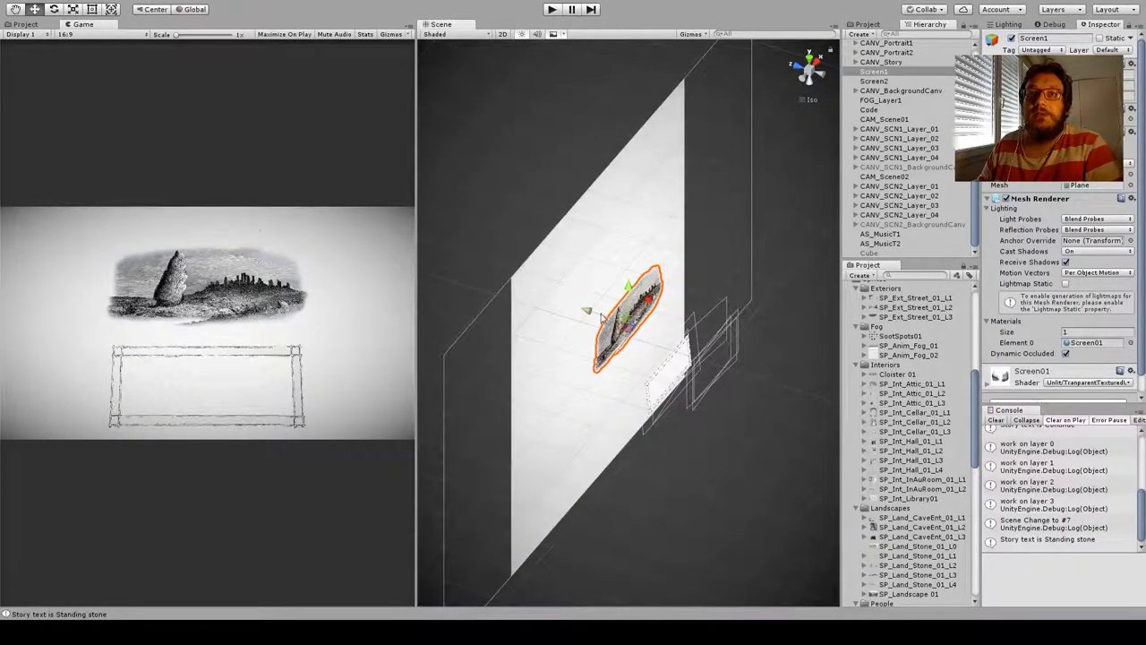
scroll(681, 355, "down", 4)
middle_click_drag(720, 384, 707, 362)
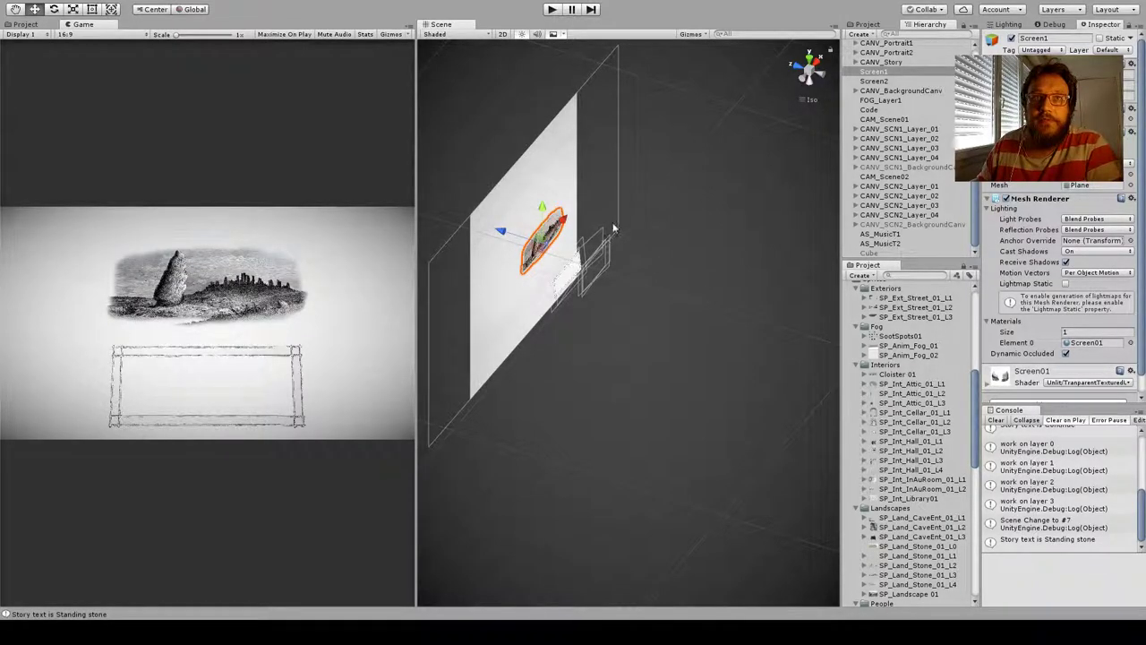
left_click_drag(722, 173, 680, 270, "alt")
mouse_move(680, 270)
middle_mouse_down()
mouse_move(660, 302)
mouse_move(734, 242)
mouse_move(664, 301)
mouse_move(683, 293)
middle_mouse_up()
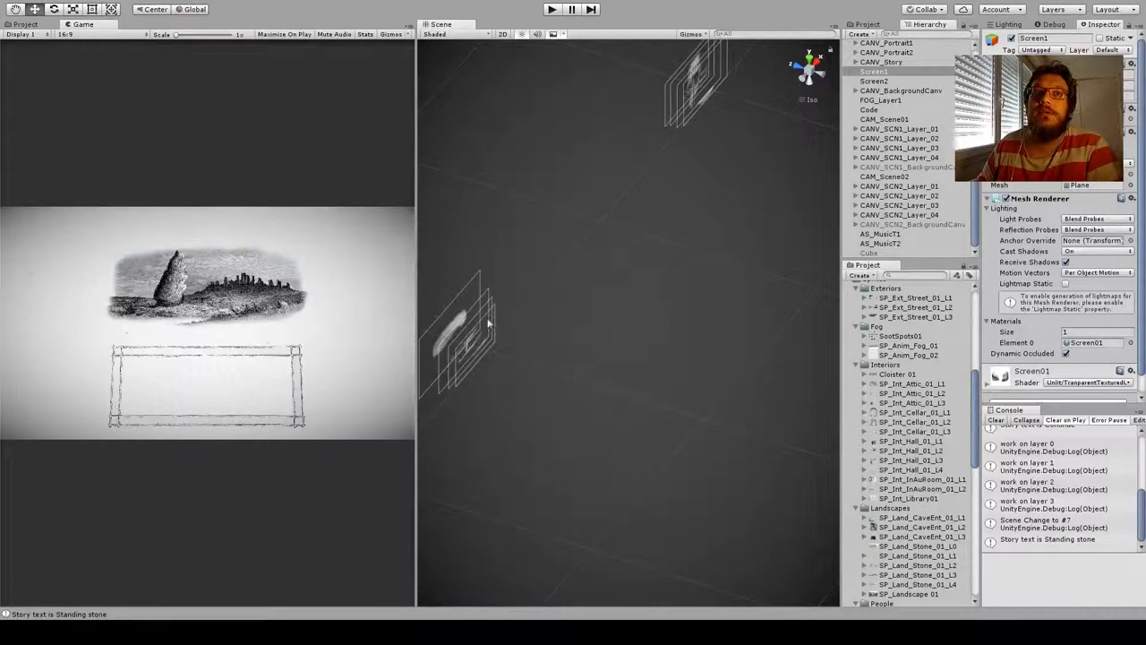
left_click(552, 9)
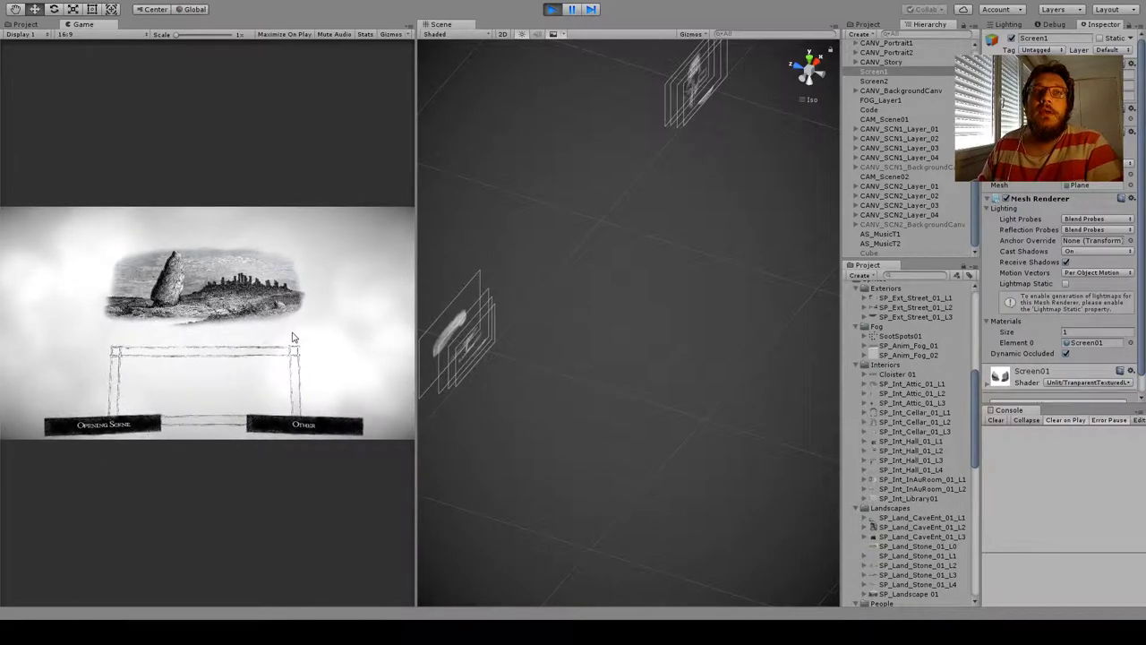
Choose Opening Scene and continue the story to the cellar, orbiting to watch the planes change.
left_click(281, 422)
left_click(136, 421)
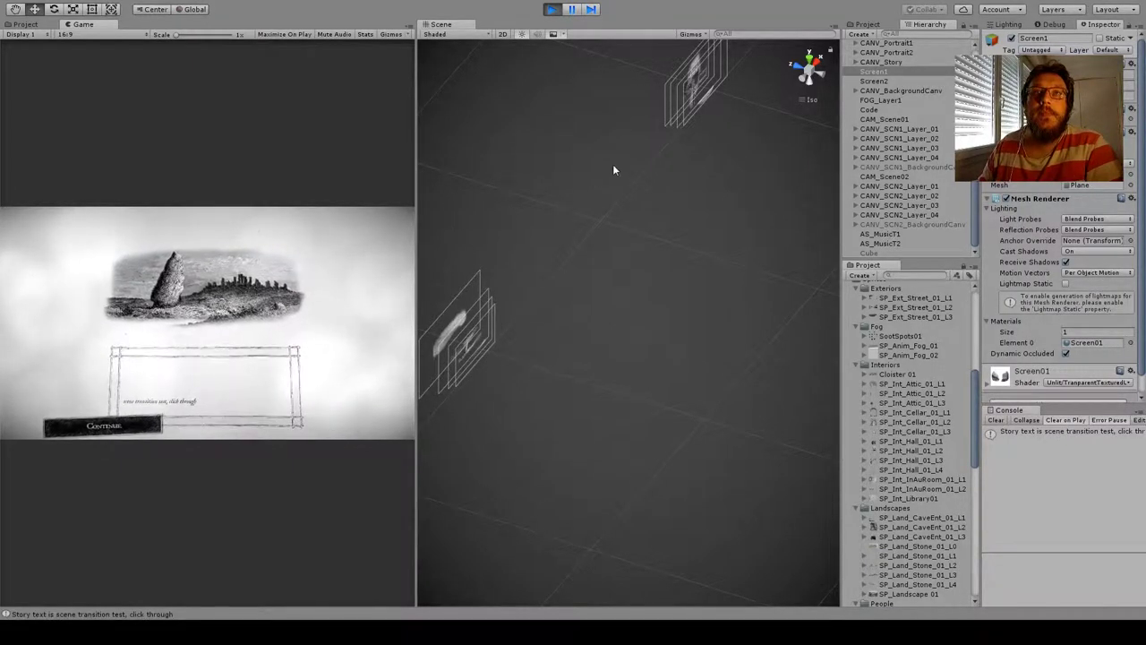
right_click_drag(637, 299, 621, 366)
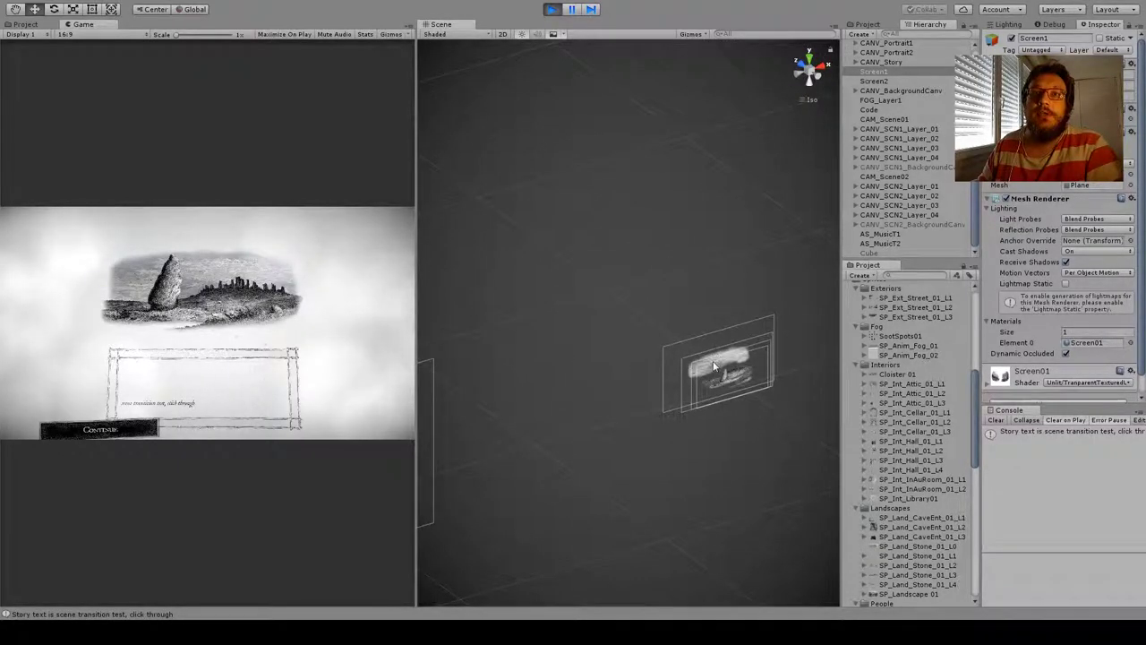
middle_click_drag(747, 286, 635, 342)
right_click_drag(635, 341, 610, 390)
middle_click_drag(610, 390, 581, 328)
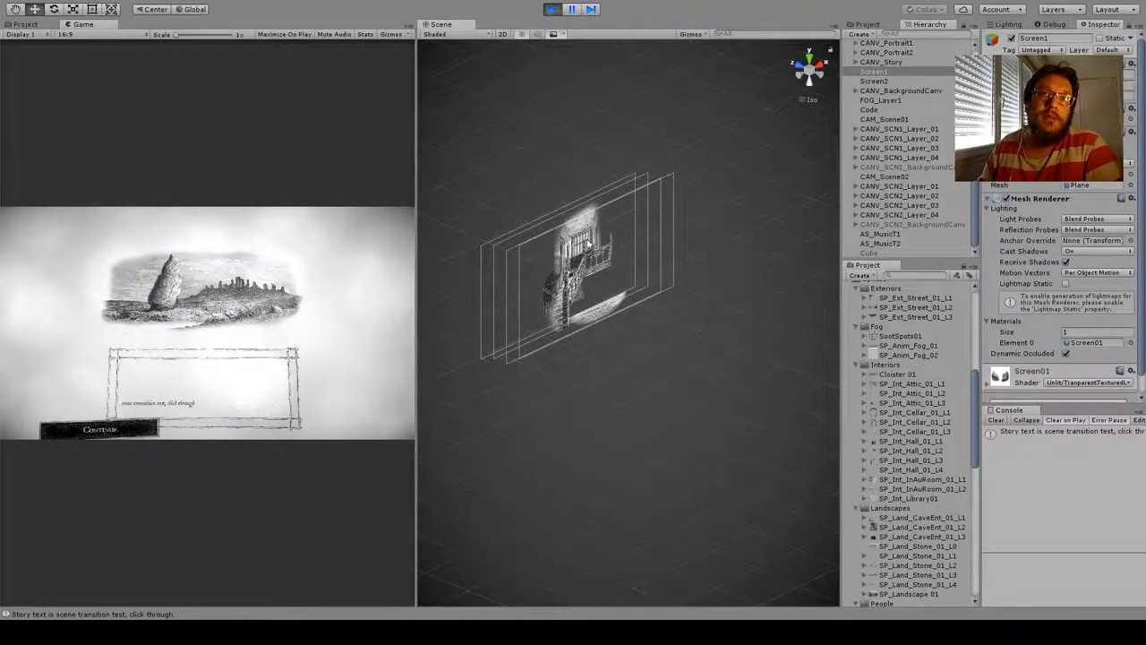
left_click(81, 434)
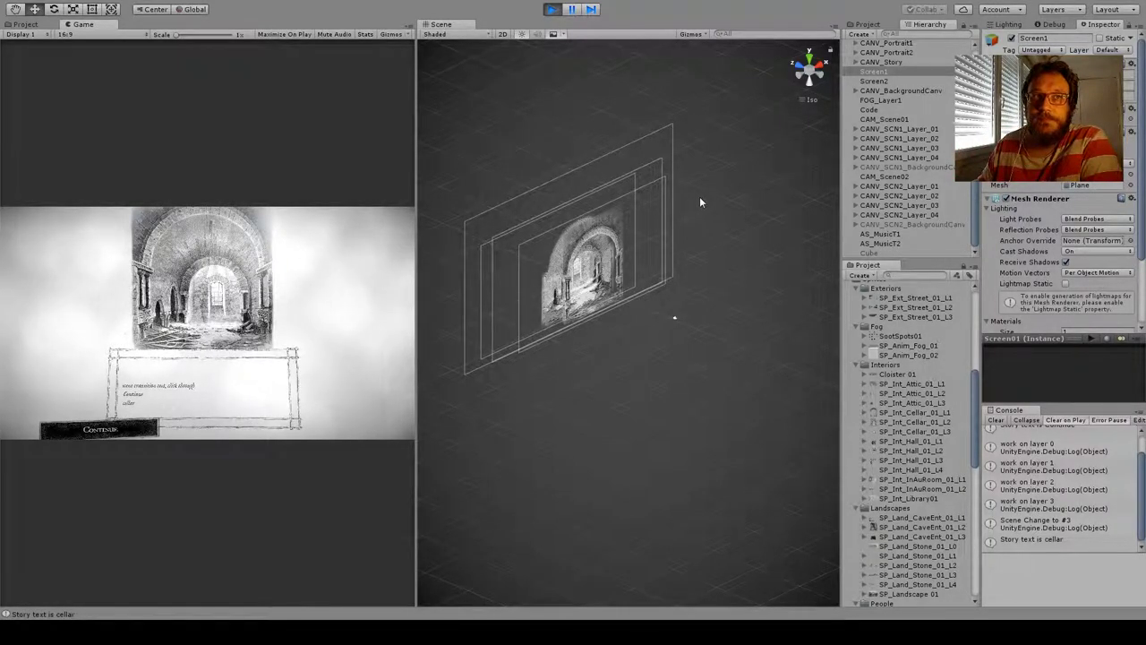
Zoom and orbit around the fog and Screen1 plane while continuing past the standing stone to the small room.
scroll(701, 224, "down", 5)
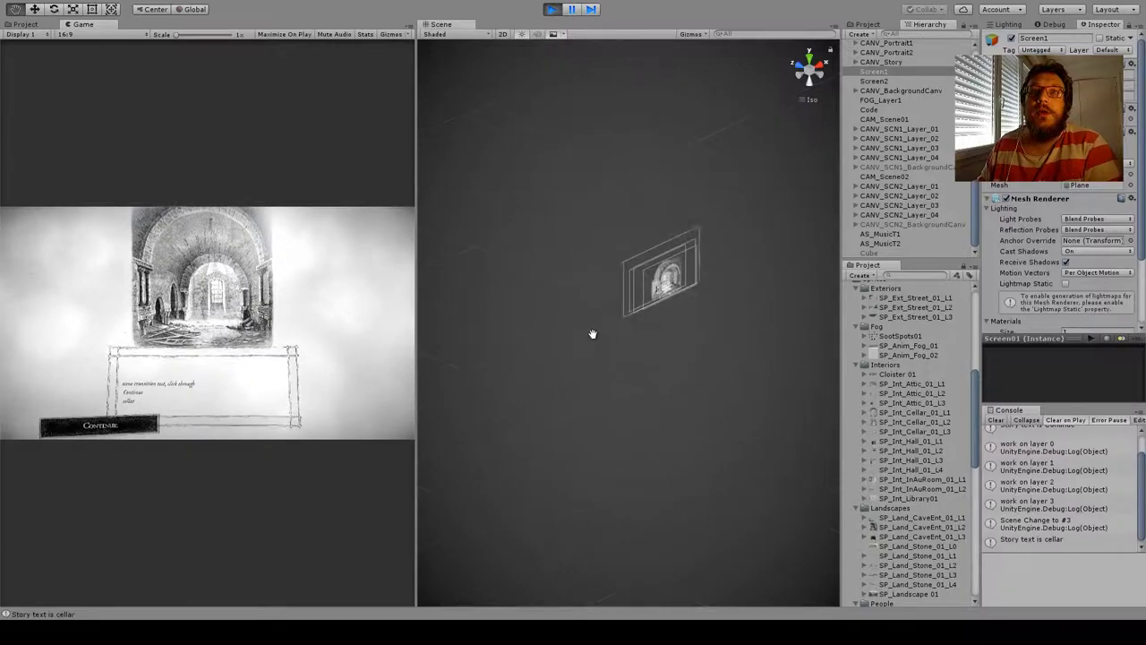
scroll(704, 266, "up", 5)
scroll(548, 341, "up", 4)
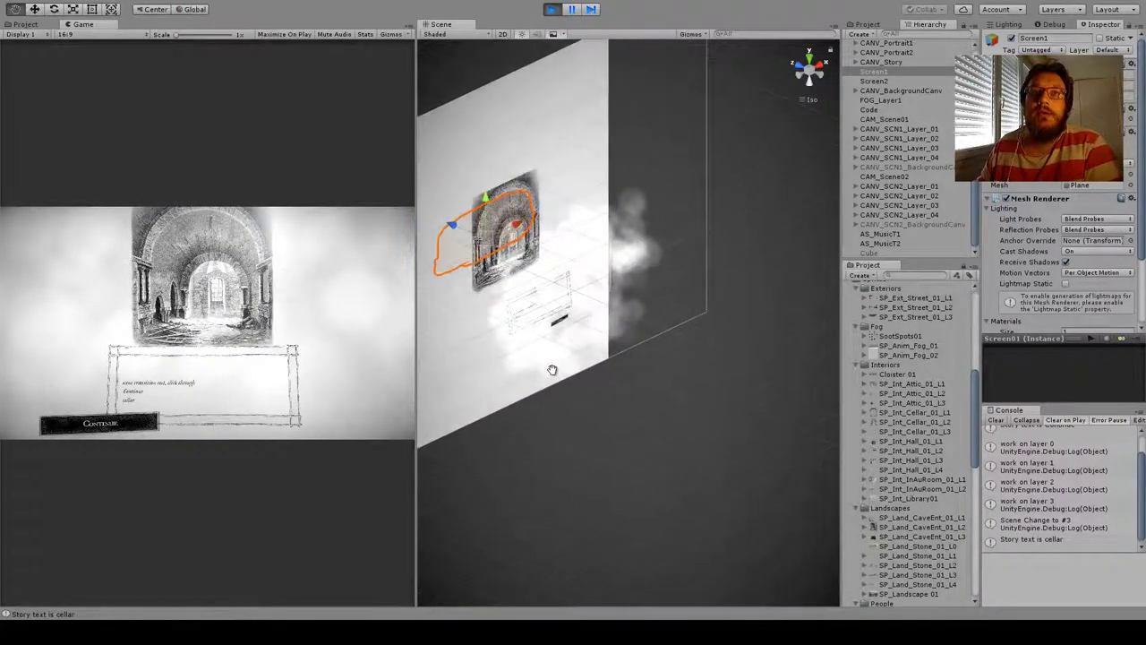
left_click_drag(552, 370, 709, 412)
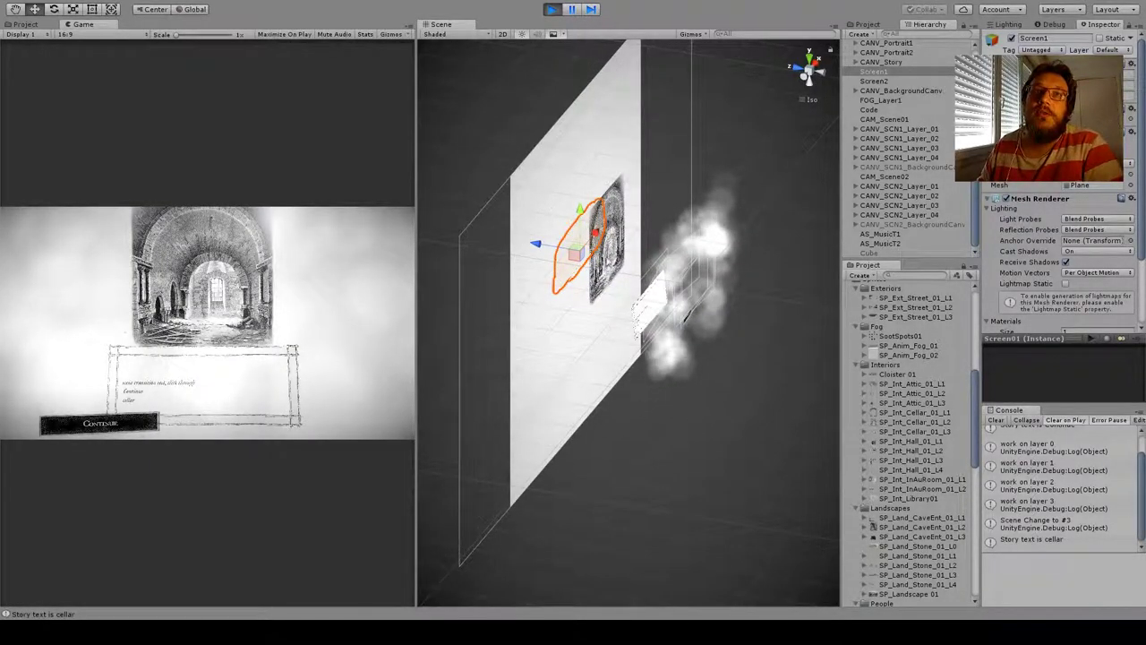
left_click(93, 425)
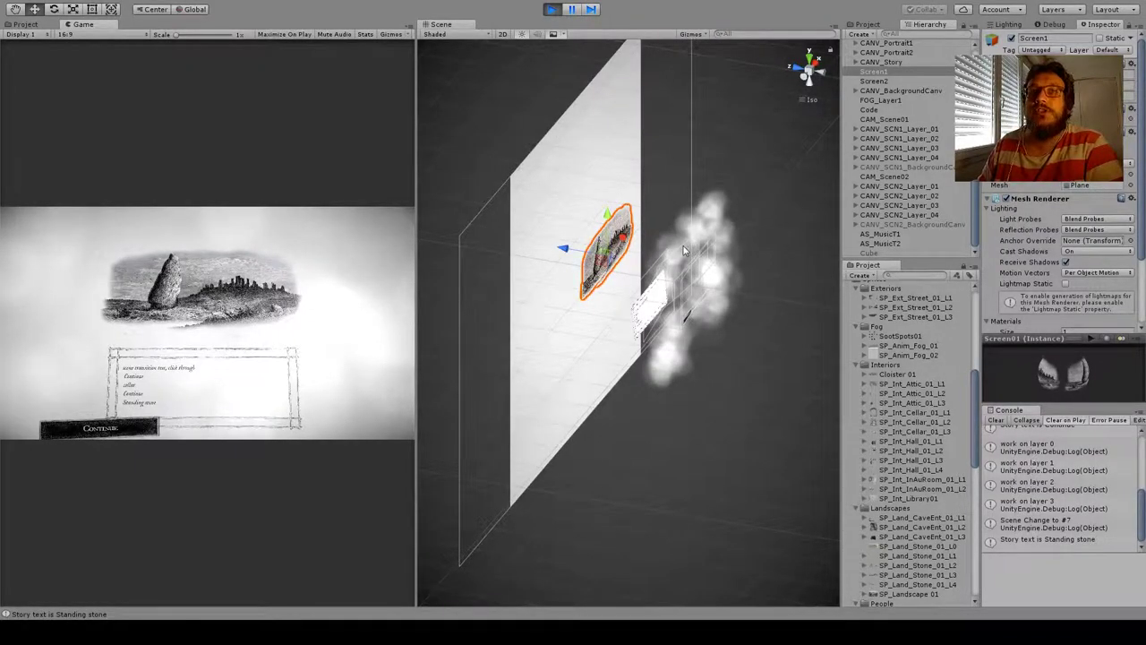
left_click(98, 421)
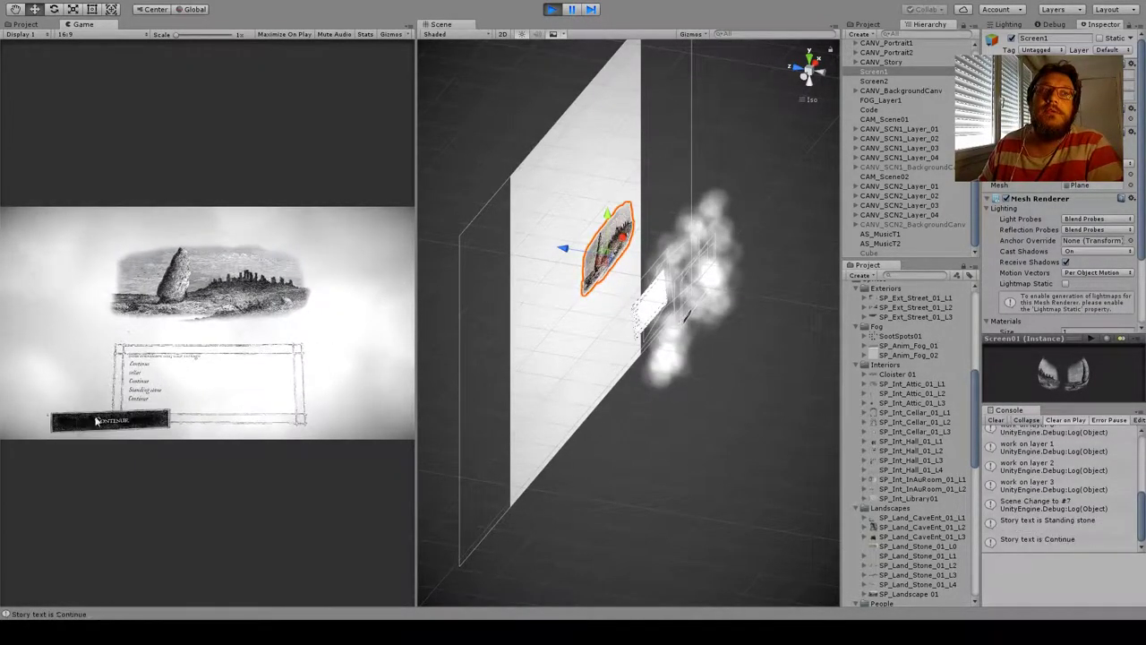
left_click(99, 421)
Select Screen2, then Screen1 again, and pan the view to shift the plane left.
left_click(882, 80)
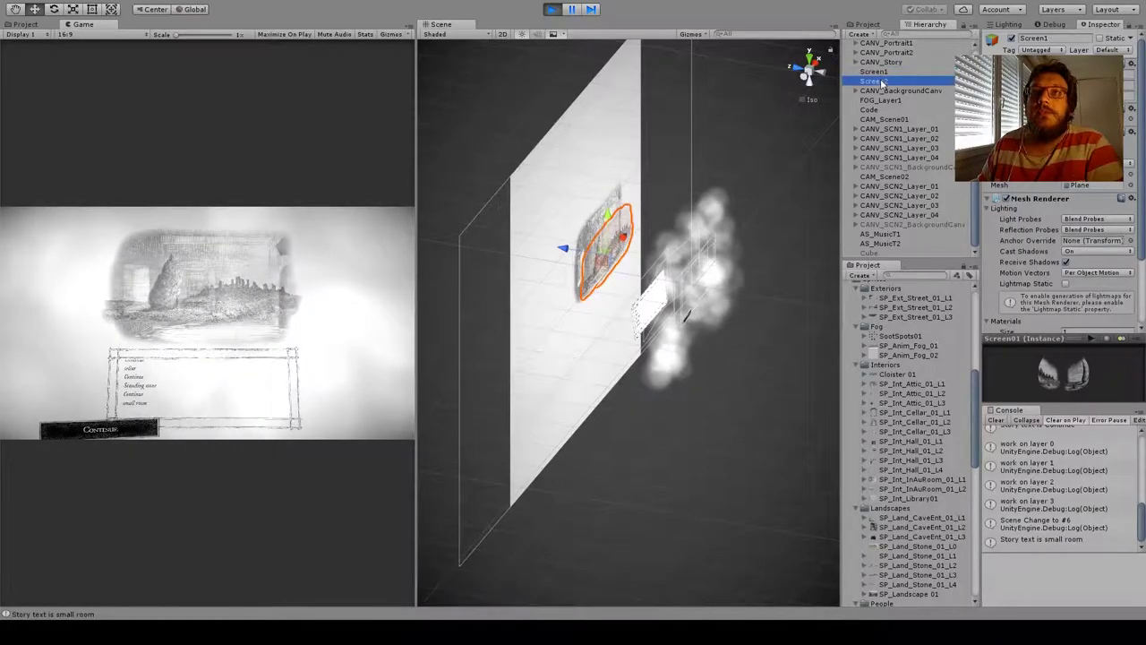
left_click(881, 70)
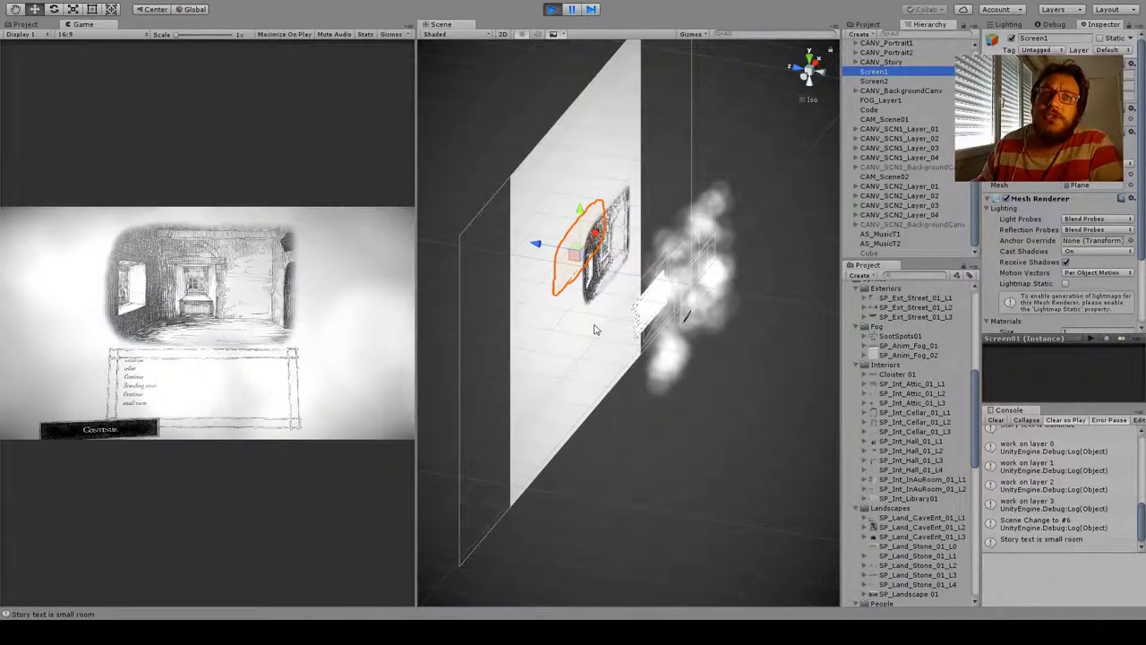
middle_click_drag(601, 340, 762, 286)
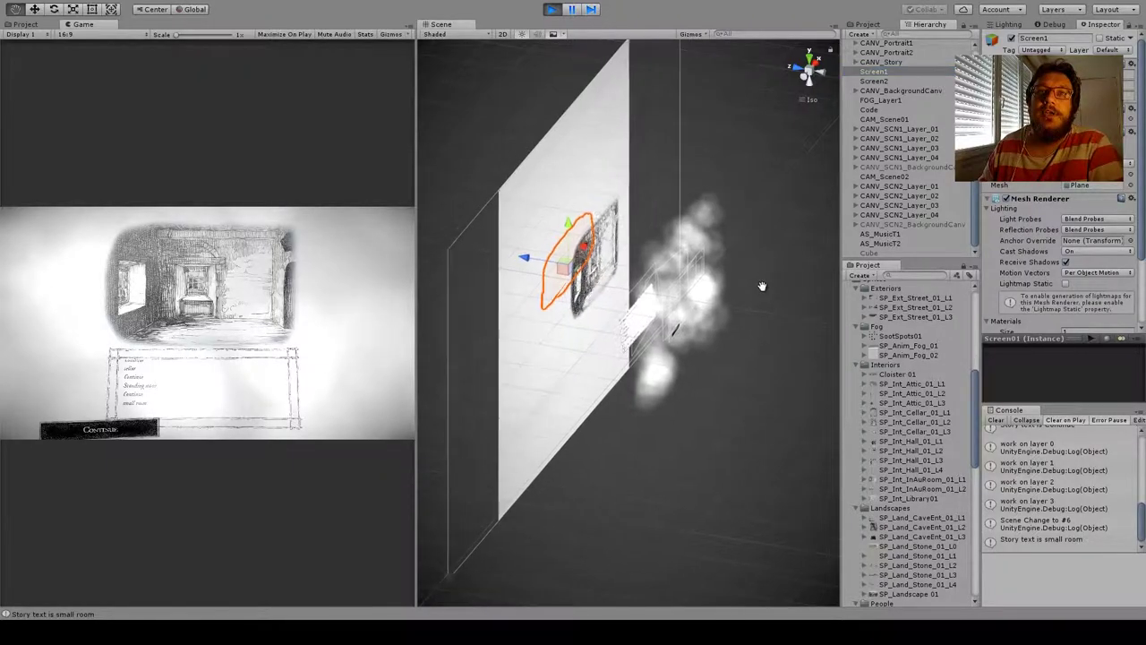
Pull the Scene view back to show all the scene planes.
left_click_drag(762, 285, 732, 362, "alt")
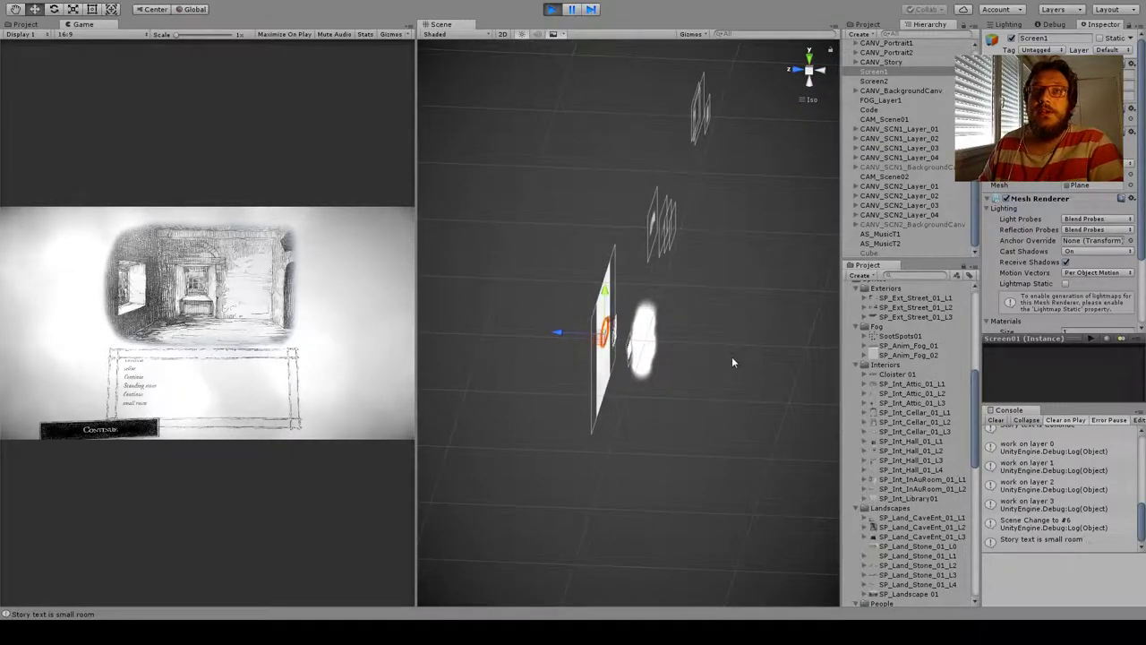